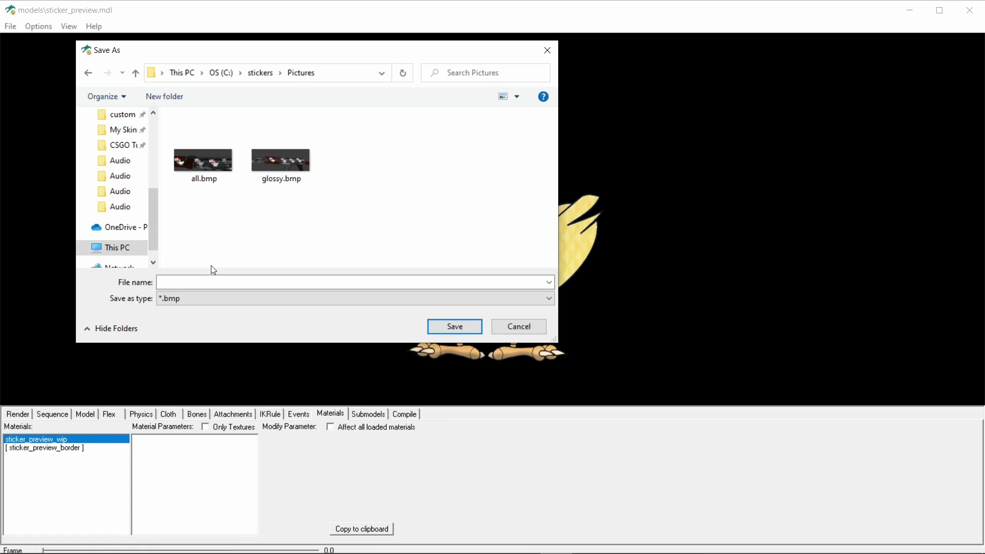
Save the screenshot of the yellow chicken sticker preview as a BMP named holo in the stickers Pictures folder.
left_click(213, 282)
type("full")
key("Return")
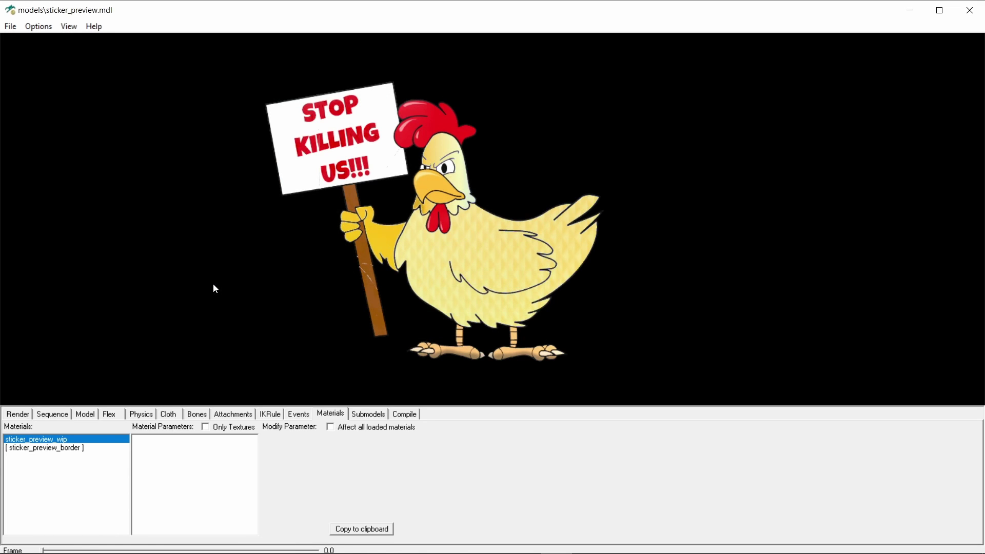
Make a screenshot of the white chicken sticker preview and save it as a BMP named glossy1.
left_click(38, 26)
left_click(53, 178)
left_click(210, 286)
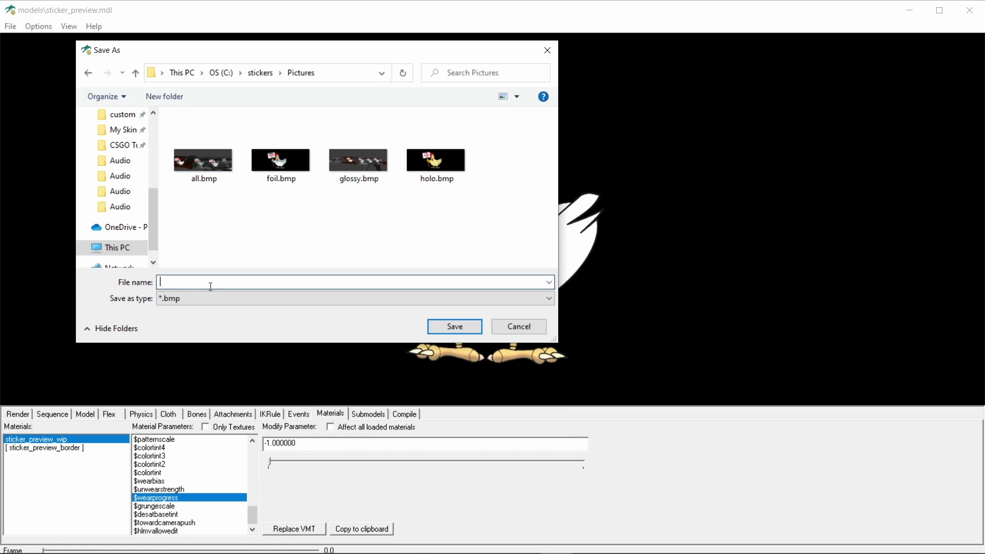
type("glossy1")
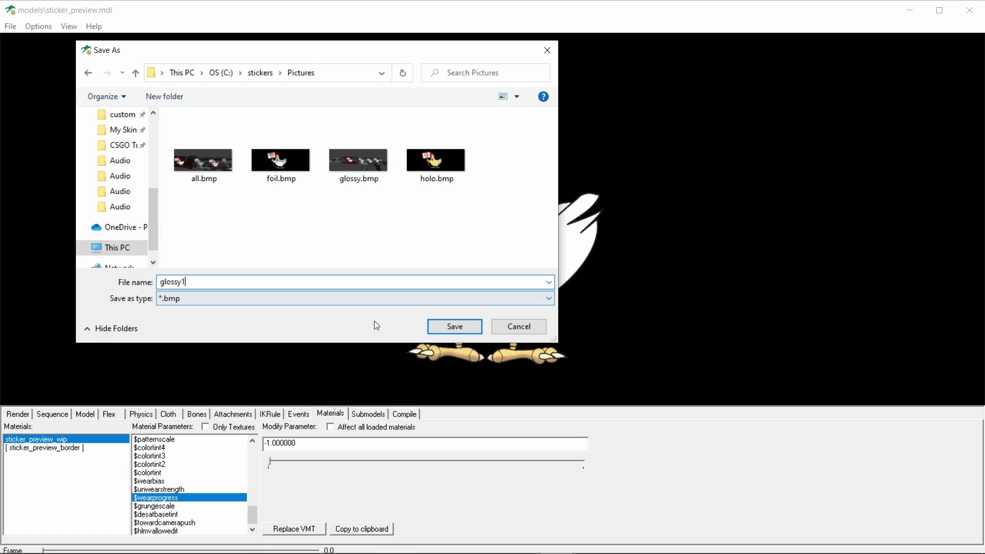
left_click(430, 326)
Make a screenshot of the AK-47 model carrying the four stickers and save it as a BMP named all.
left_click(39, 26)
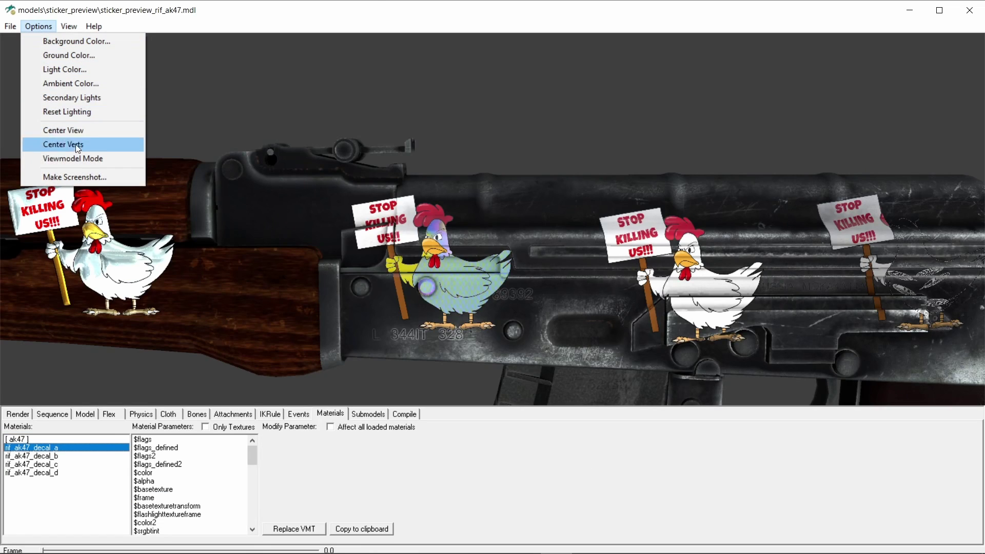
left_click(78, 177)
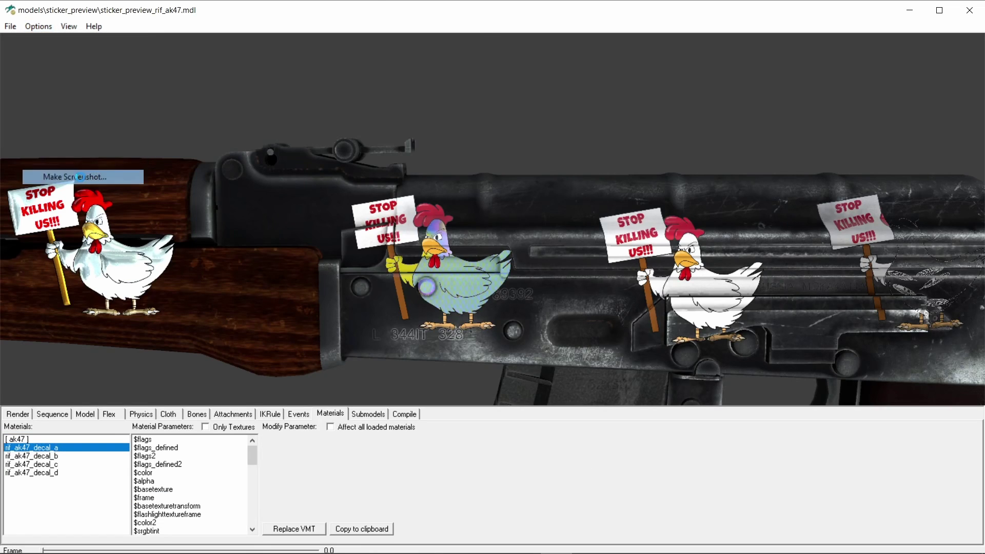
left_click(132, 275)
type("al")
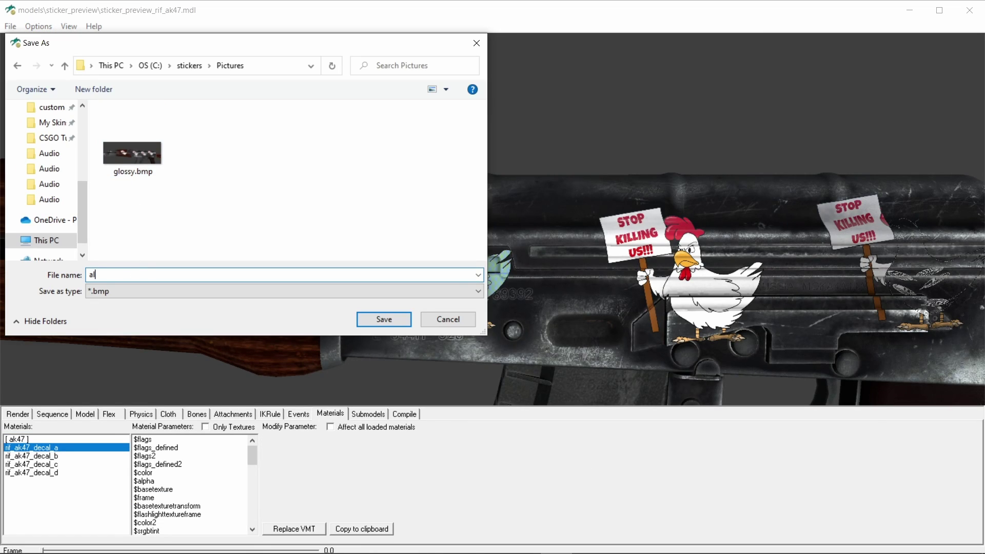
type("l")
left_click(394, 318)
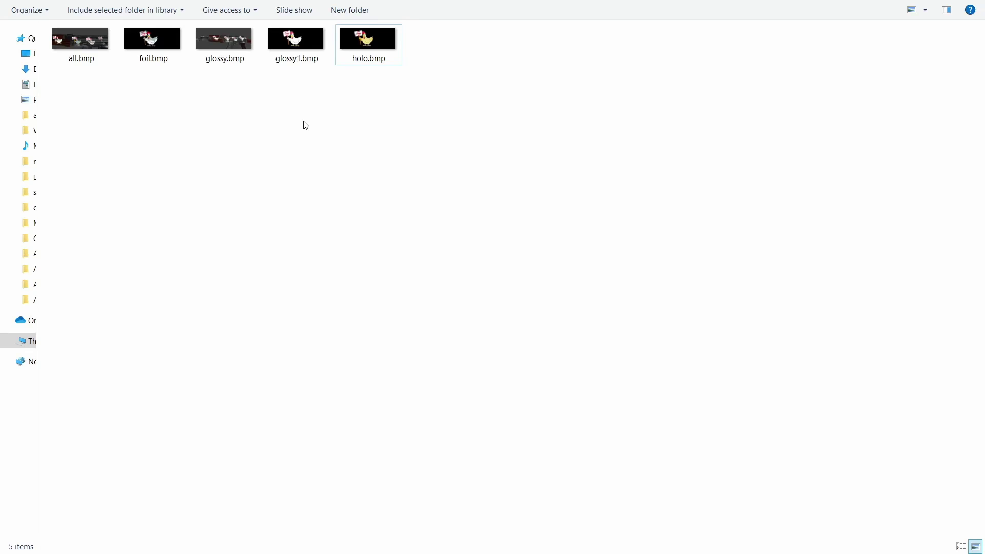
Open glossy1.bmp in Paint and save a JPEG copy as glossy1.jpg in the Pictures folder.
double_click(297, 55)
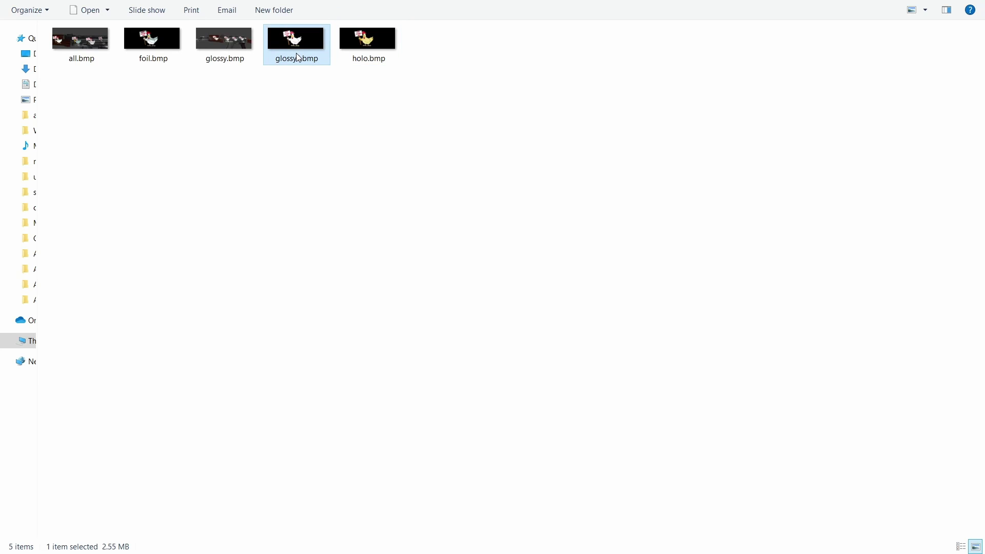
right_click(294, 61)
left_click(343, 131)
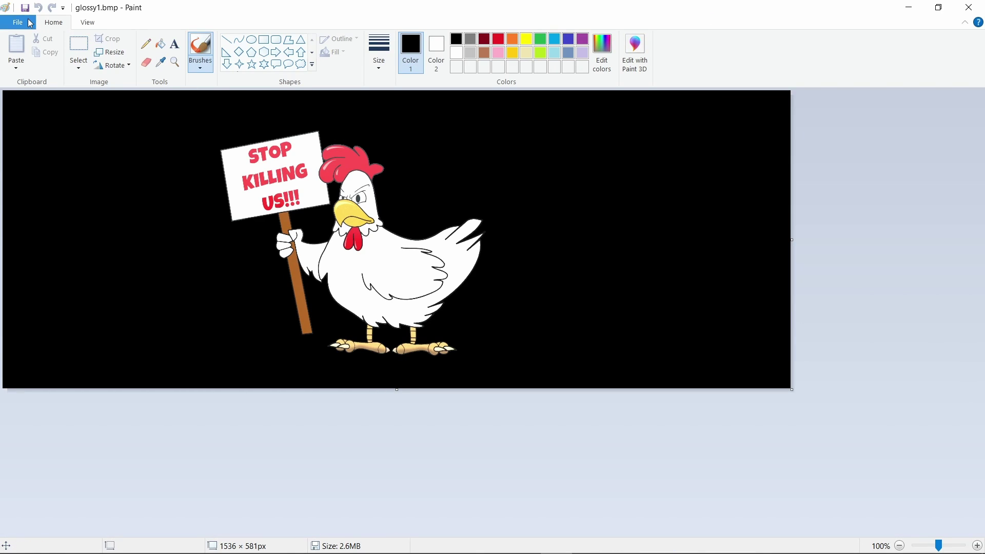
left_click(17, 22)
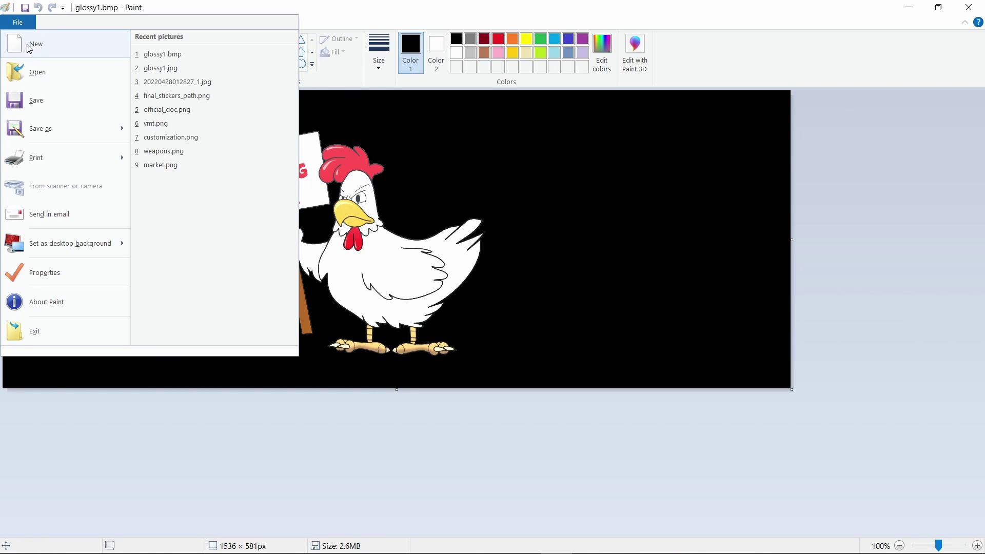
mouse_move(38, 128)
left_click(183, 90)
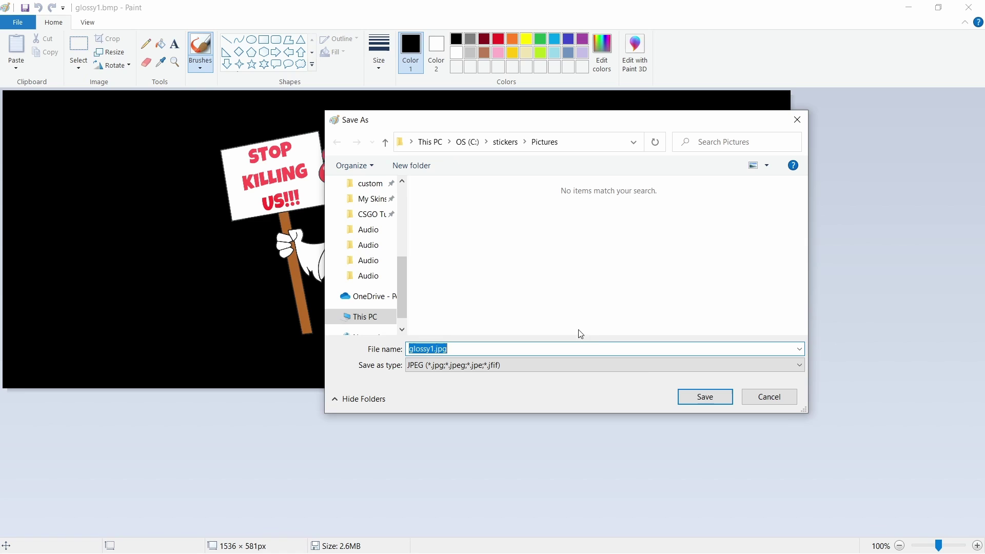
left_click(705, 398)
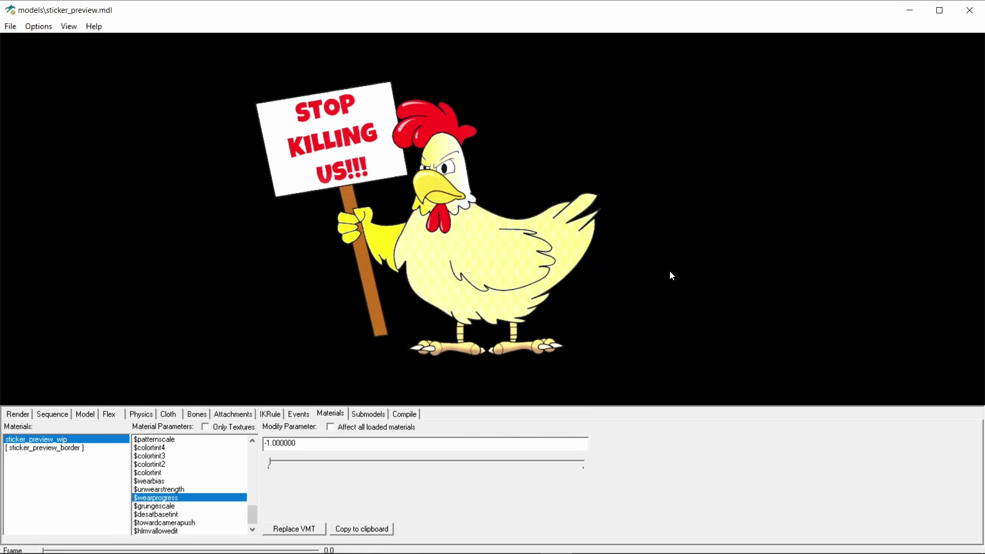
Bring up the Xbox Game Bar over the sticker_preview model, close it, and start a screen recording of the model viewer.
key("super+g")
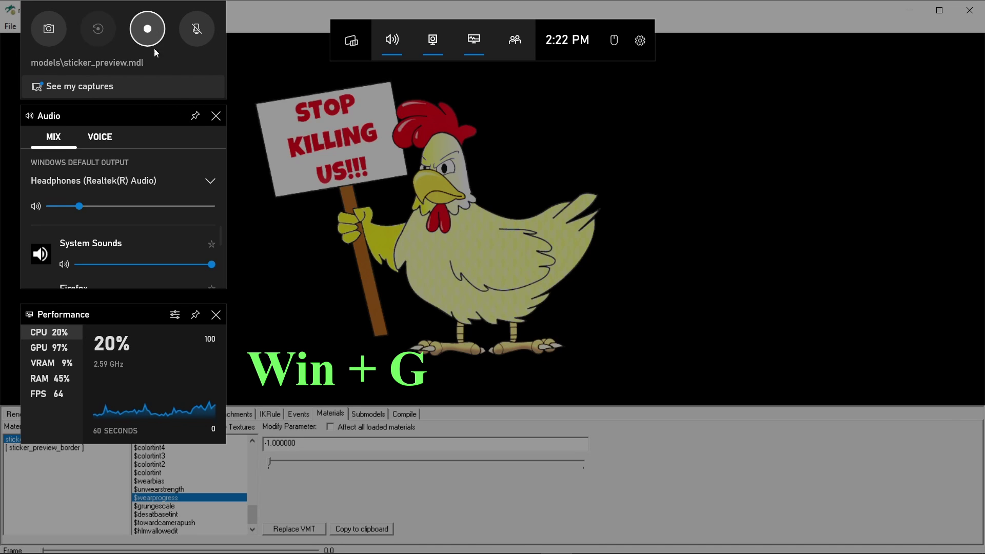
left_click(694, 213)
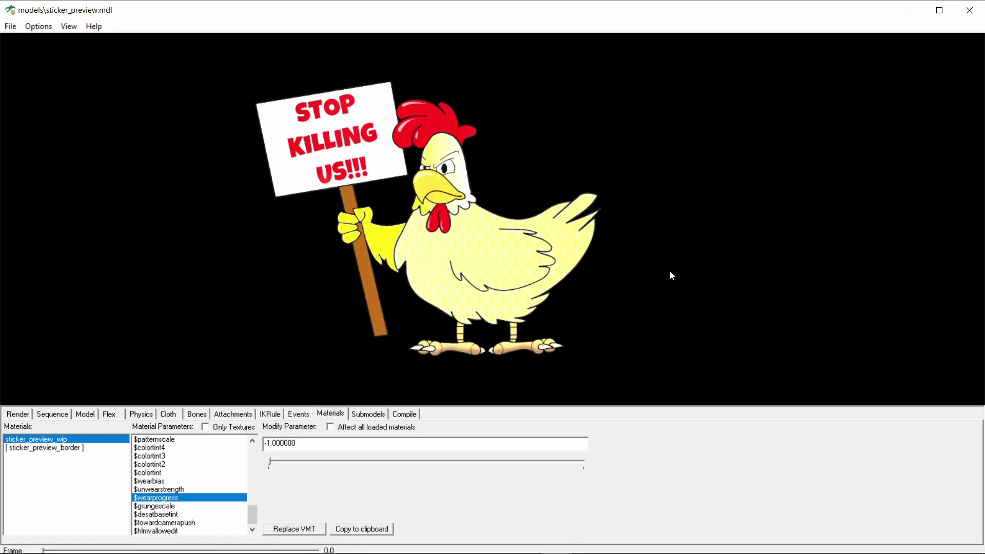
key("super+alt+r")
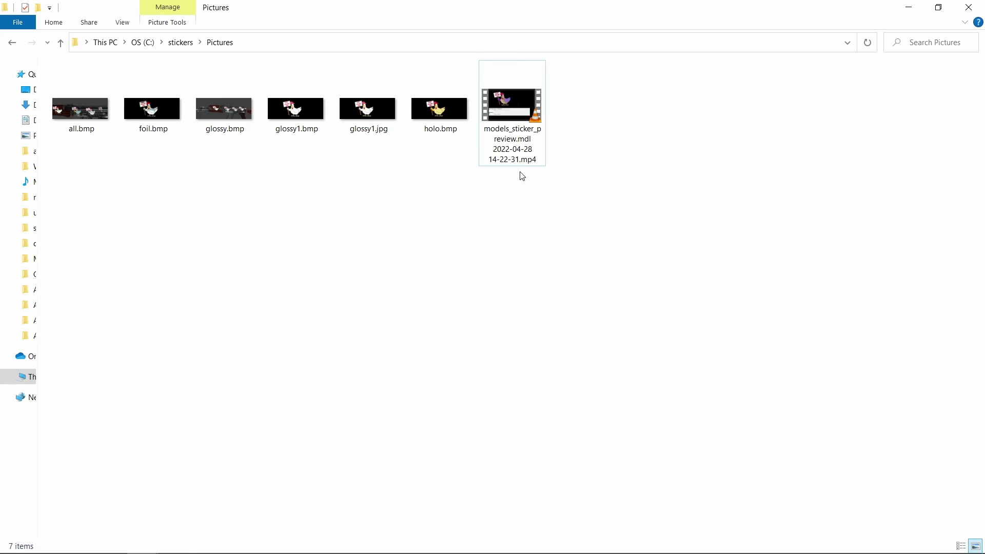
Open the recorded sticker preview MP4 in Photos and trim off the beginning of the clip.
right_click(524, 176)
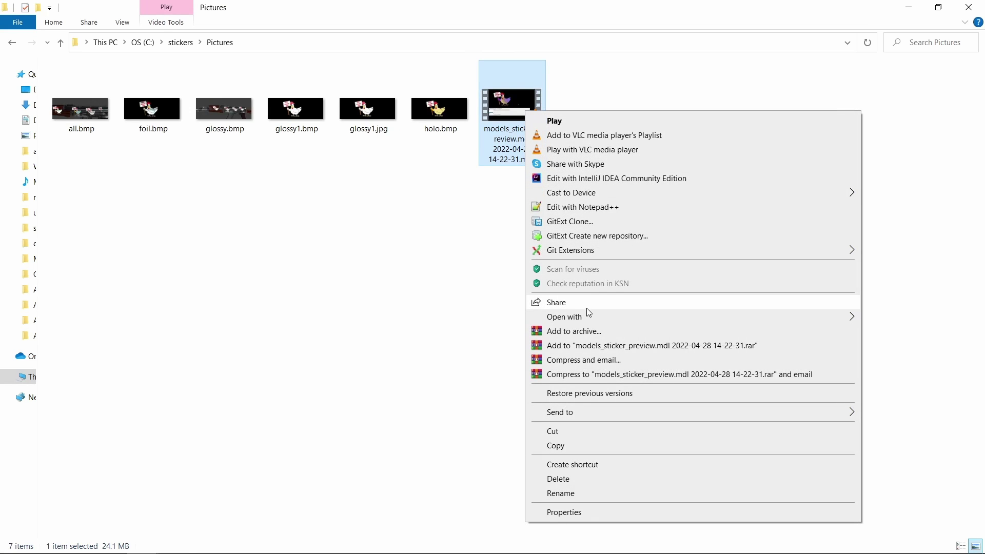
mouse_move(587, 317)
left_click(455, 319)
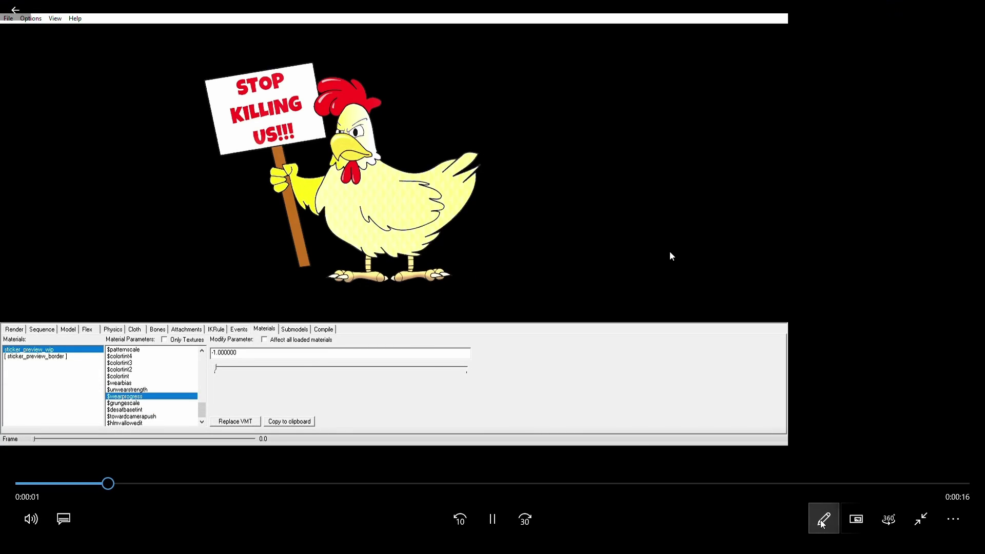
left_click(823, 520)
left_click(814, 437)
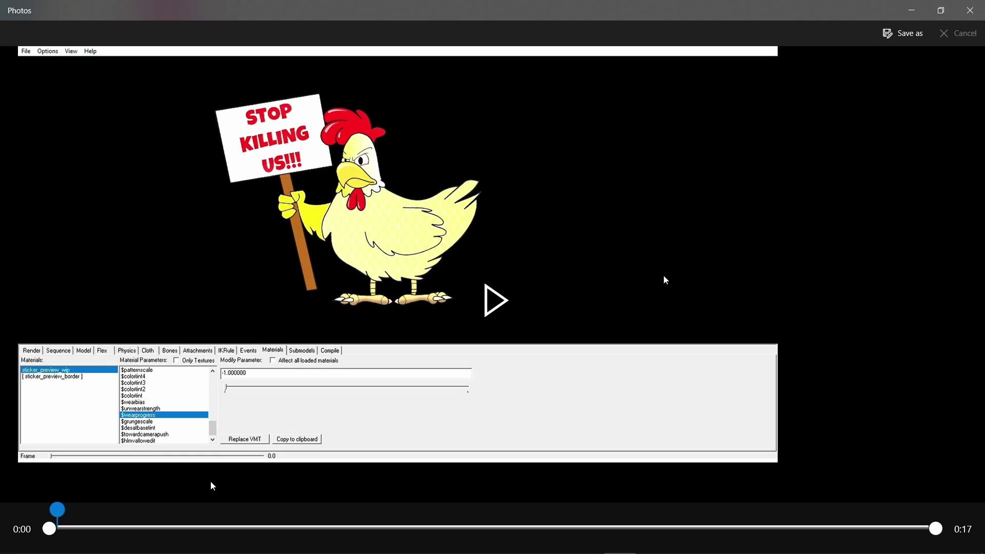
left_click_drag(49, 533, 364, 550)
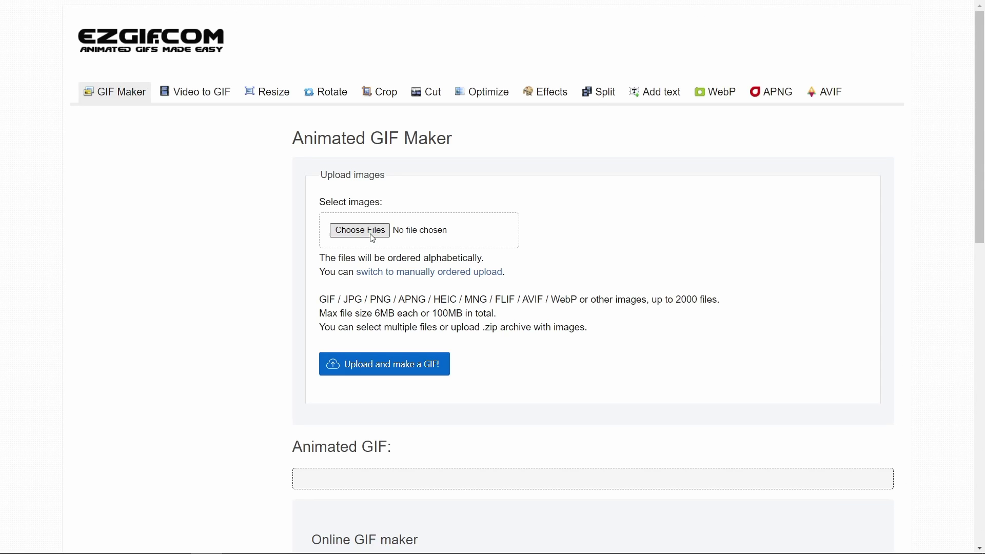
Upload the video 2.mp4 from the Glossy folder to the ezgif.com GIF maker.
left_click(370, 238)
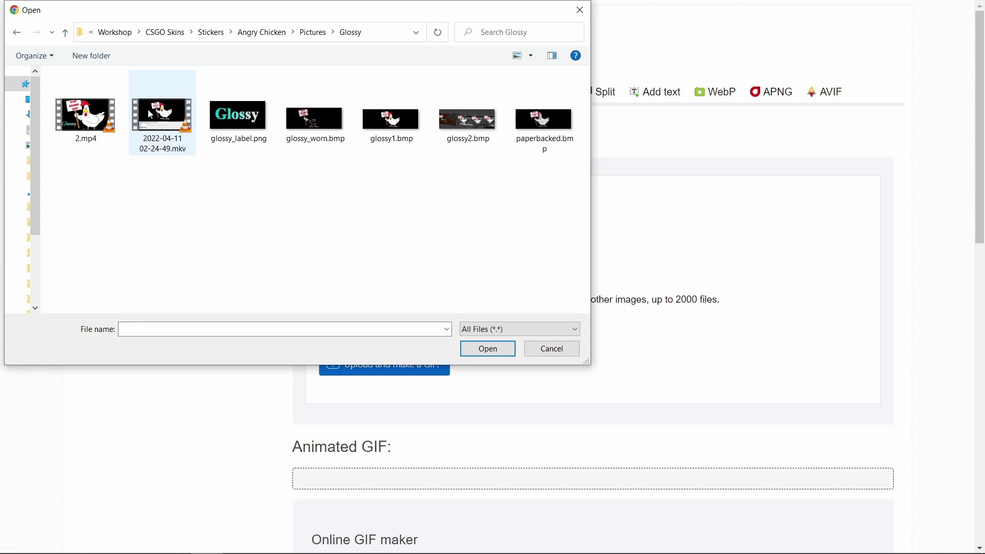
left_click(106, 117)
double_click(103, 117)
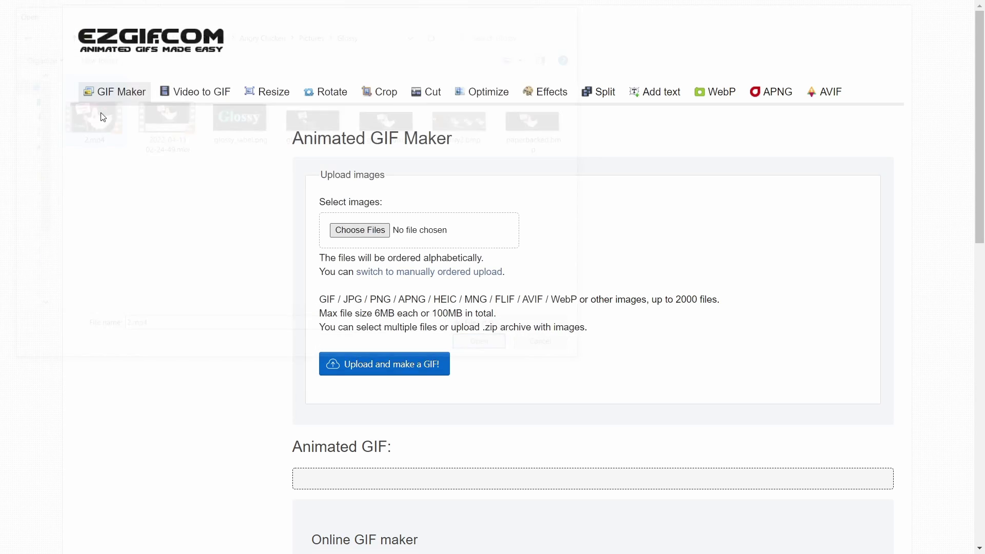
left_click(389, 363)
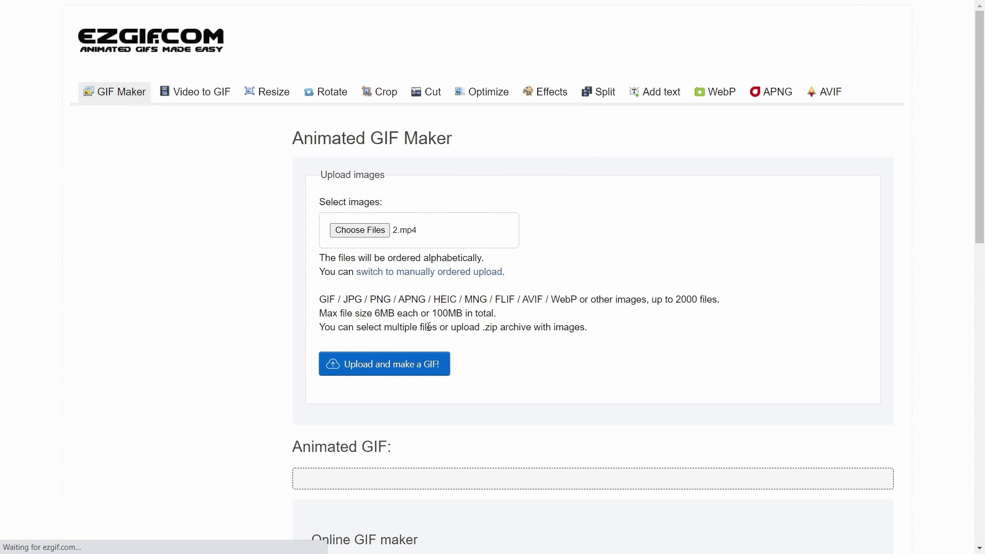
Convert the uploaded video to a GIF with size Original (up to 800px) and a frame rate of 33 FPS.
scroll(429, 326, "down", 1)
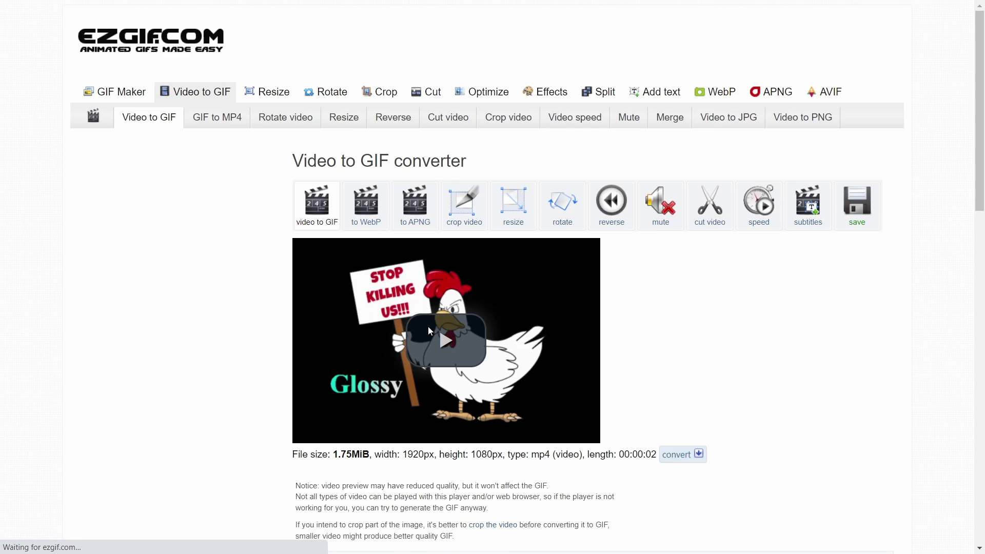
scroll(428, 326, "down", 4)
left_click(416, 303)
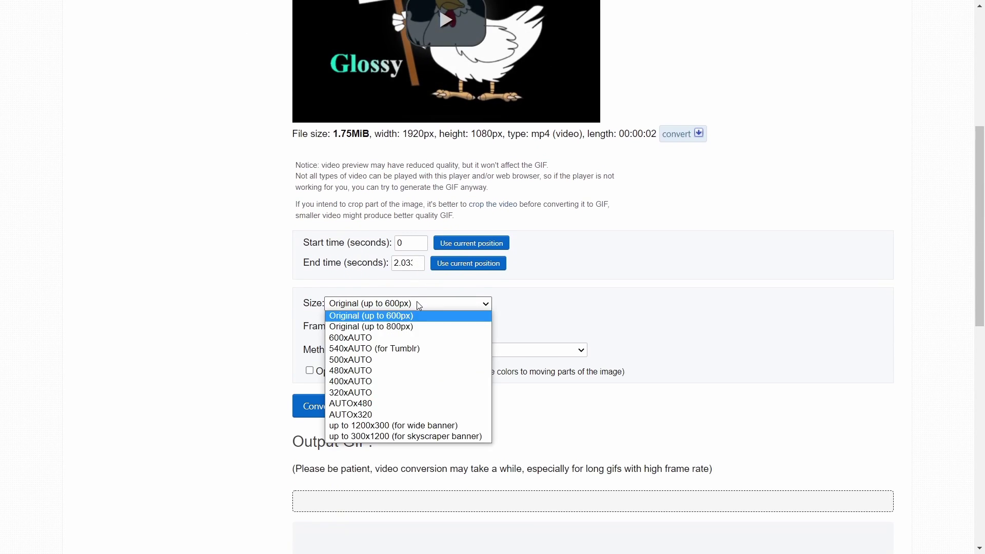
left_click(419, 324)
left_click(420, 327)
left_click(424, 416)
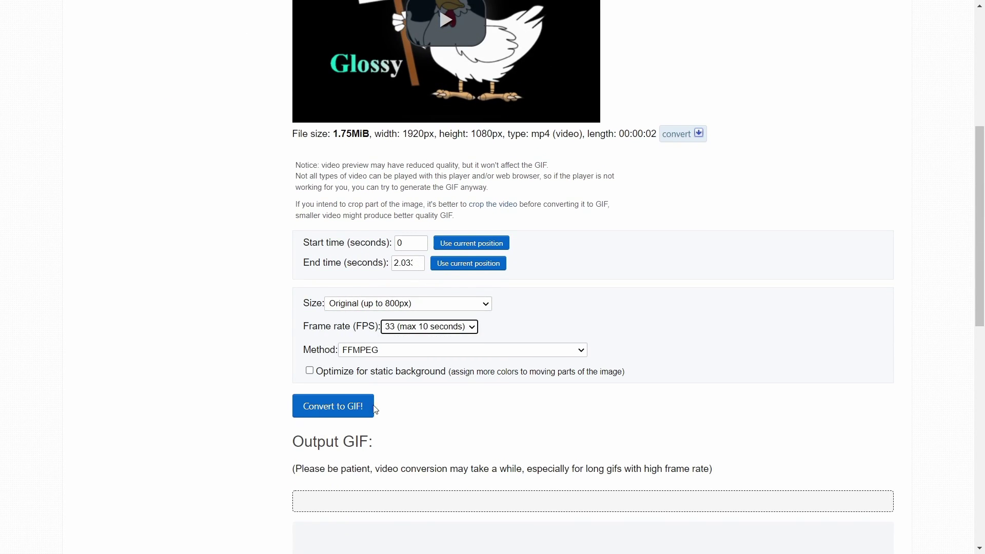
left_click(370, 409)
scroll(428, 378, "down", 4)
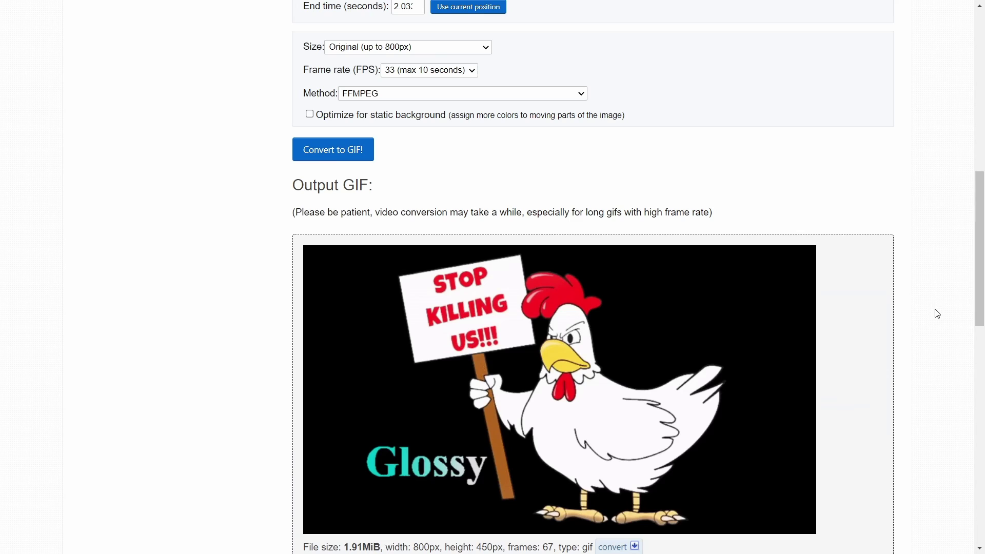
scroll(936, 312, "down", 2)
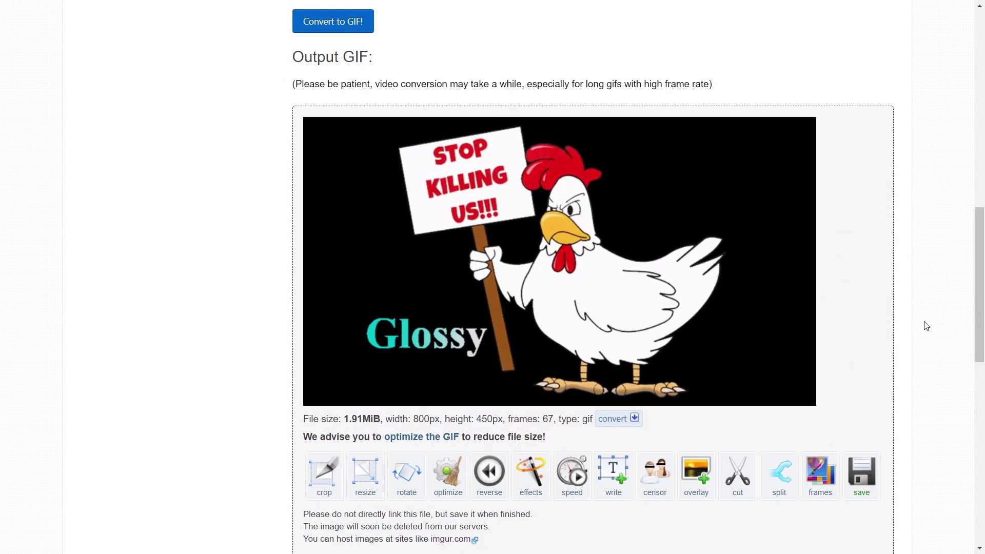
scroll(915, 333, "down", 1)
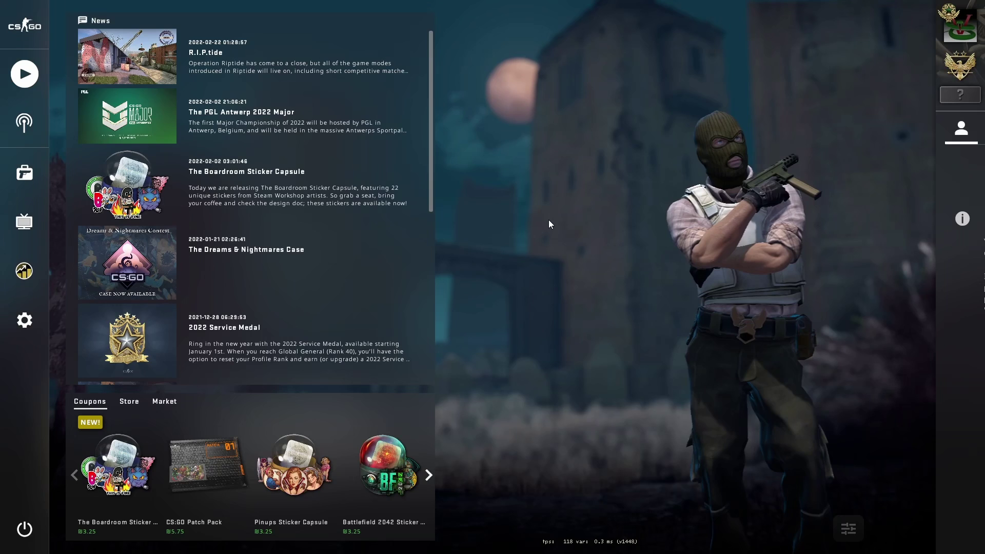
Switch to Counter-Strike: Global Offensive, run workshop_publish in the console, and add a new item in the Sticker category.
key("grave")
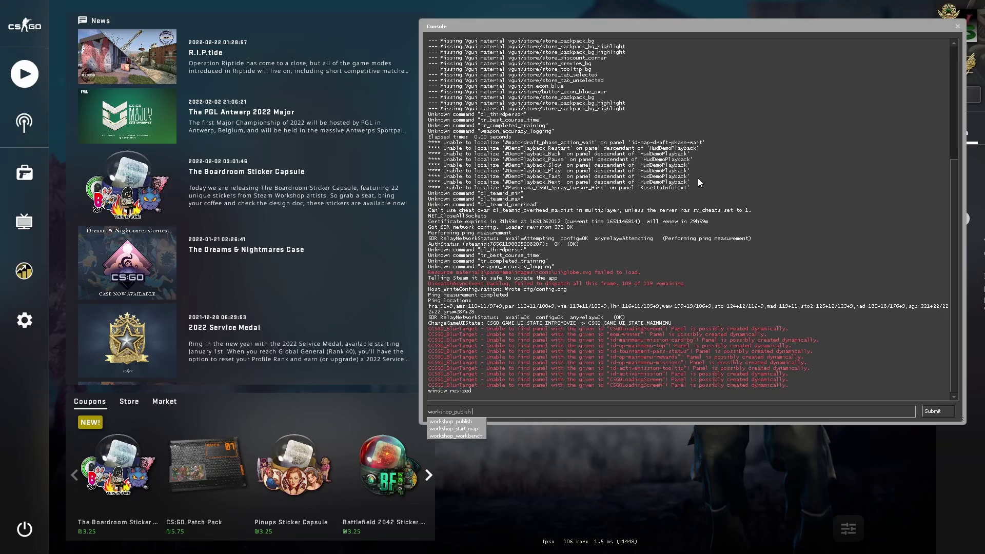
key("Return")
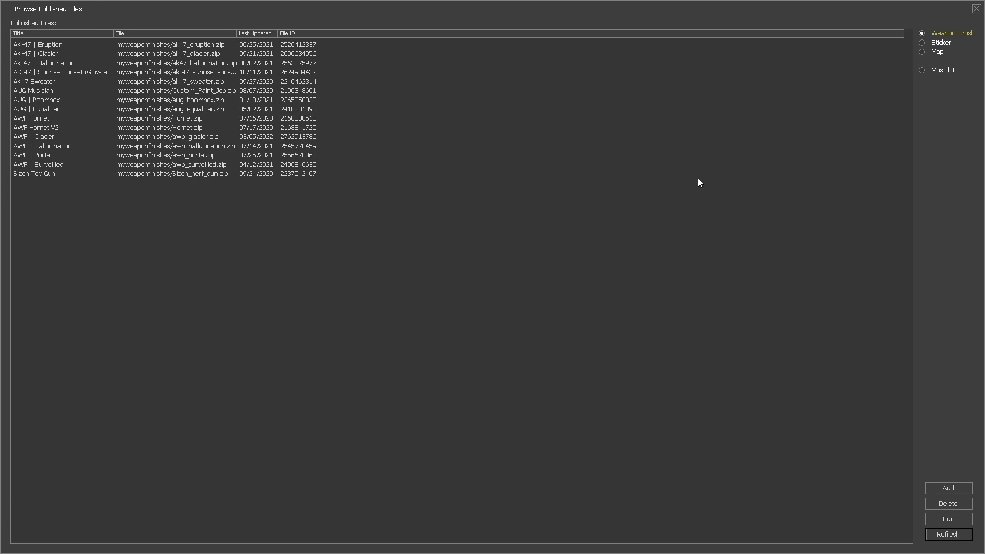
left_click(932, 44)
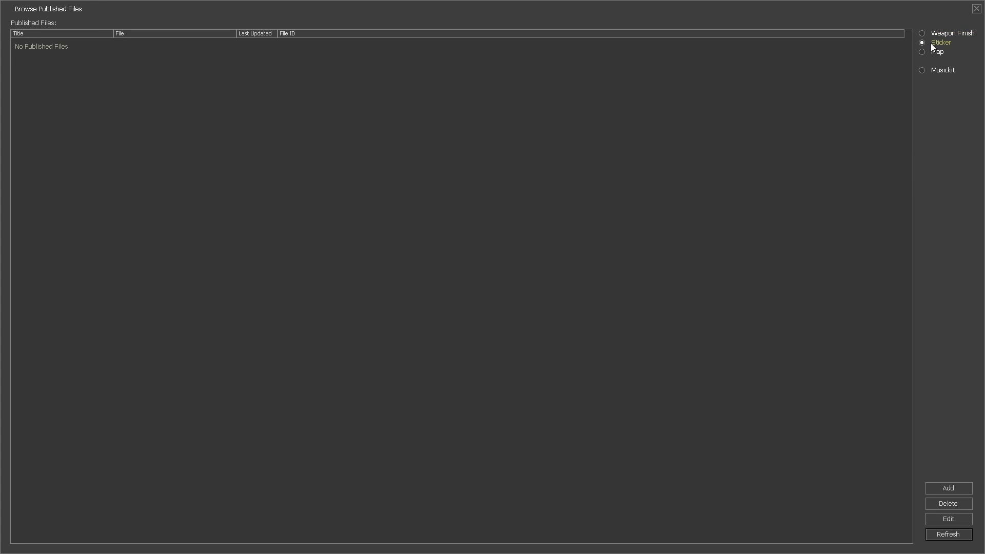
left_click(947, 487)
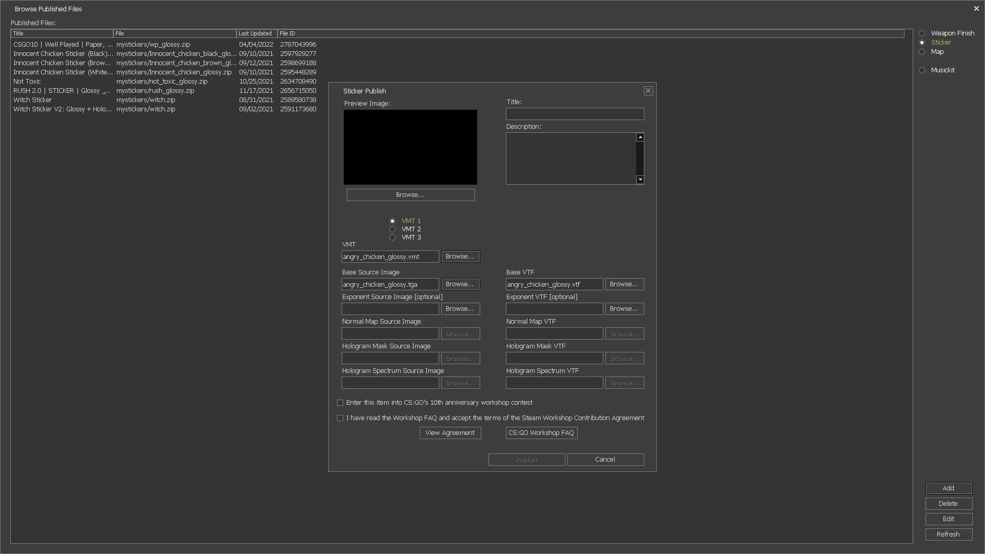
Assign the angry_chicken_holo files to VMT 2 and the angry_chicken_foil files to VMT 3, including their source images and VTFs.
left_click(393, 229)
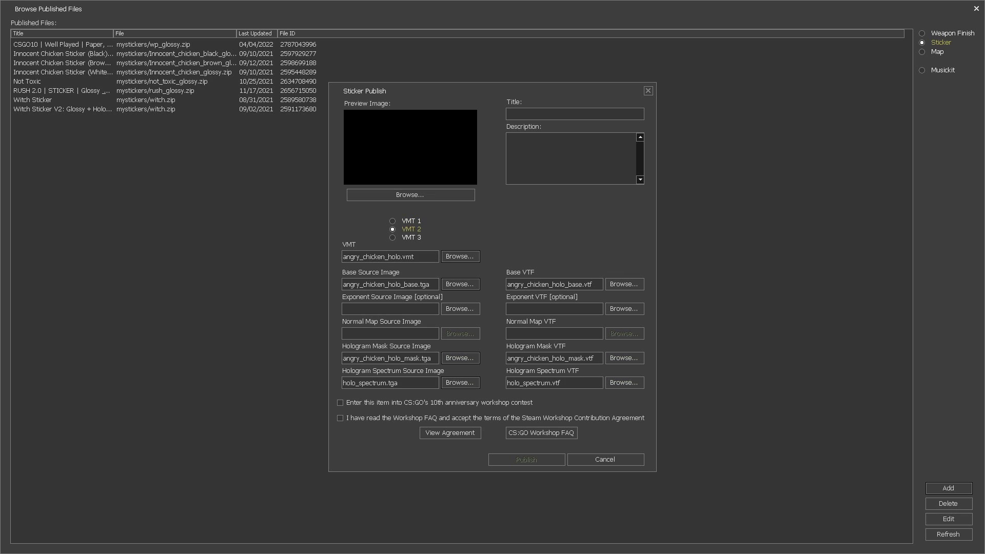
left_click(392, 237)
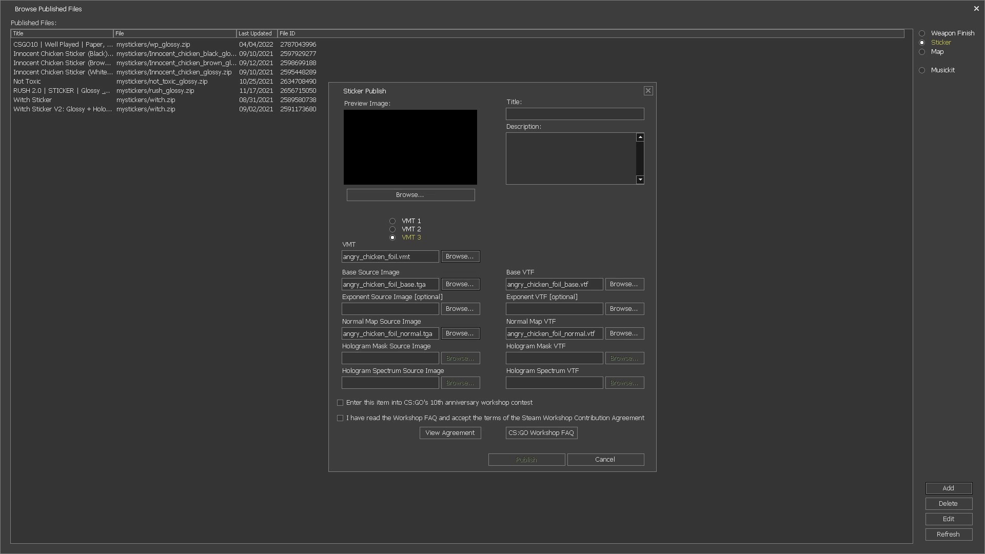
Set Thumbnail.jpg from C:\stickers\Pictures as the sticker's preview image.
left_click(457, 192)
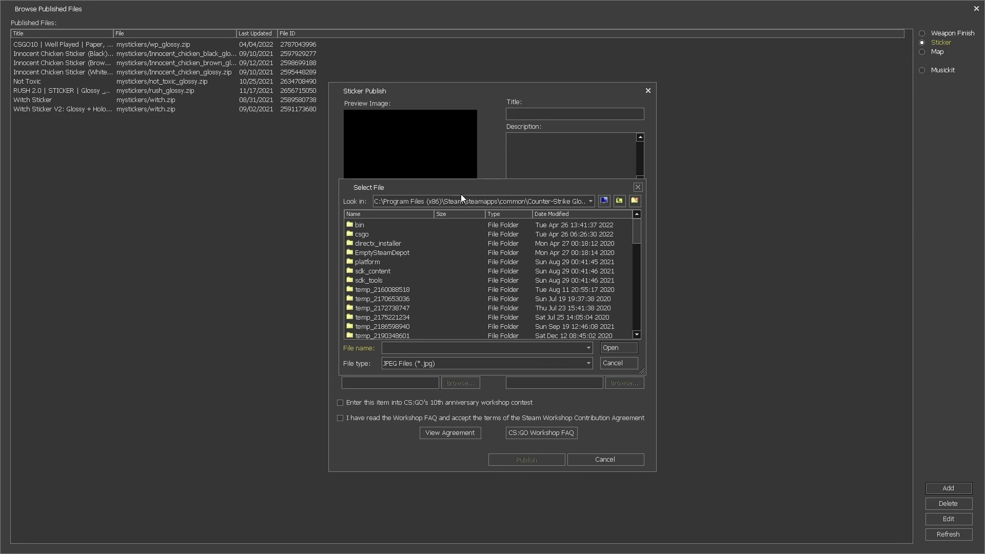
left_click(619, 347)
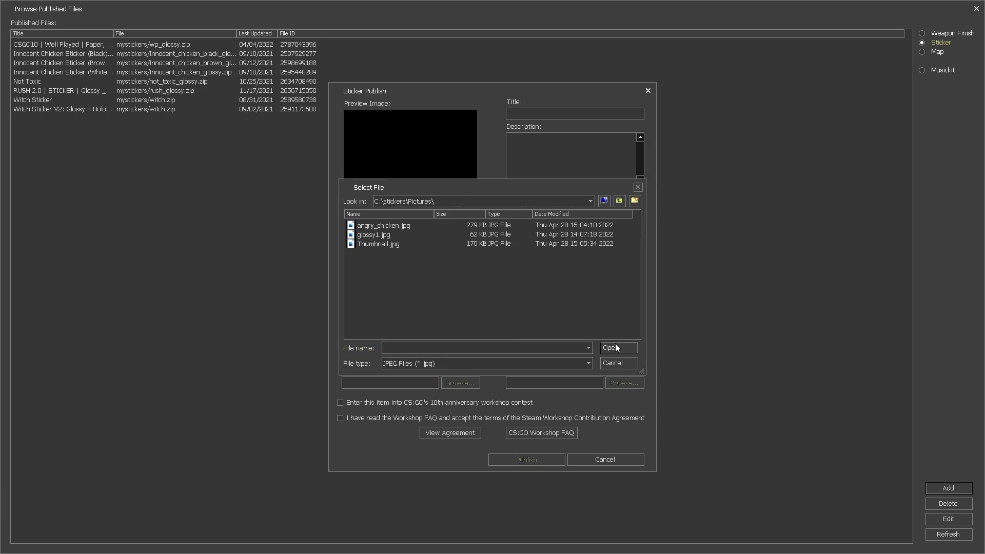
double_click(384, 244)
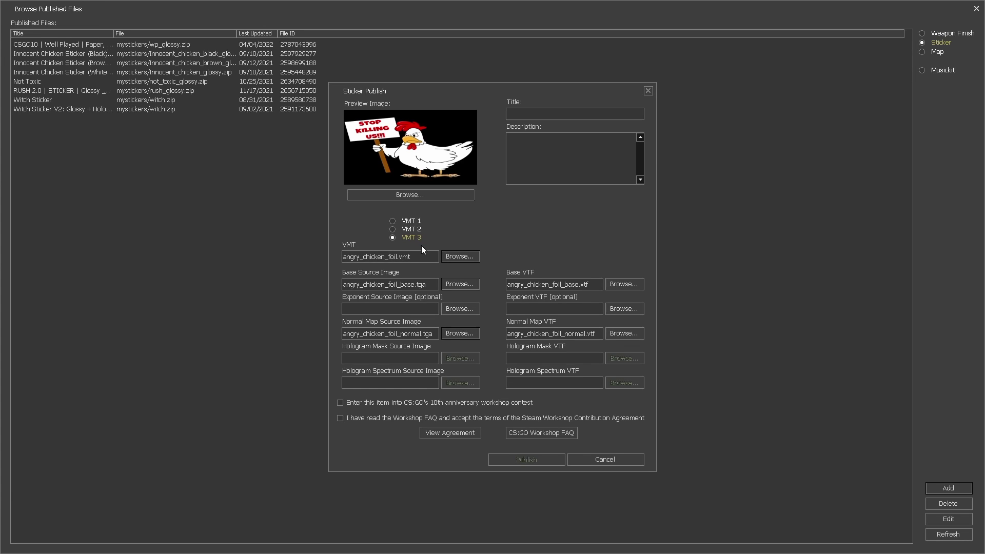
Title the sticker "Angry Chicken" and describe it as "Stop killing the poor chicken :(".
left_click(548, 117)
type("Angry Chicken")
type("Stop killing")
type(" the poor chicken :(")
Publish the sticker as a CS:GO 10th anniversary contest entry, accepting the Workshop terms and confirming originality with "I Understand".
left_click(342, 403)
left_click(342, 418)
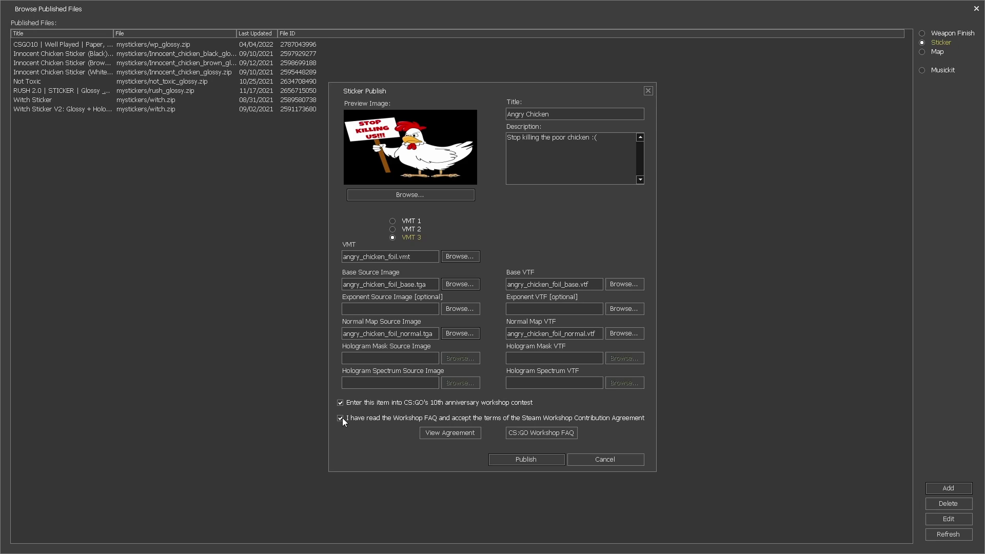
left_click(510, 460)
left_click(491, 297)
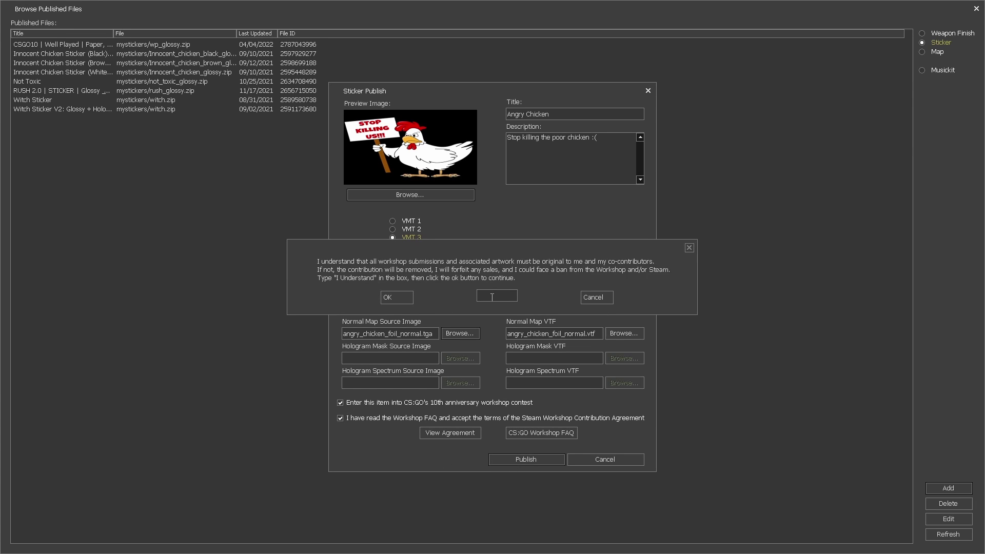
type("I Understand")
left_click(395, 301)
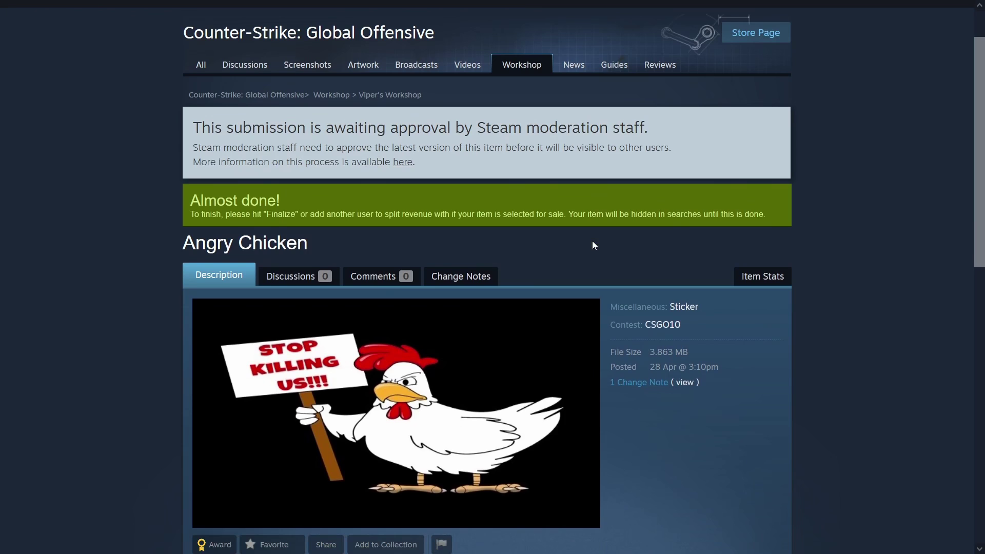
Upload an additional angry chicken preview image through the images and videos page of the published Workshop item.
scroll(592, 242, "down", 2)
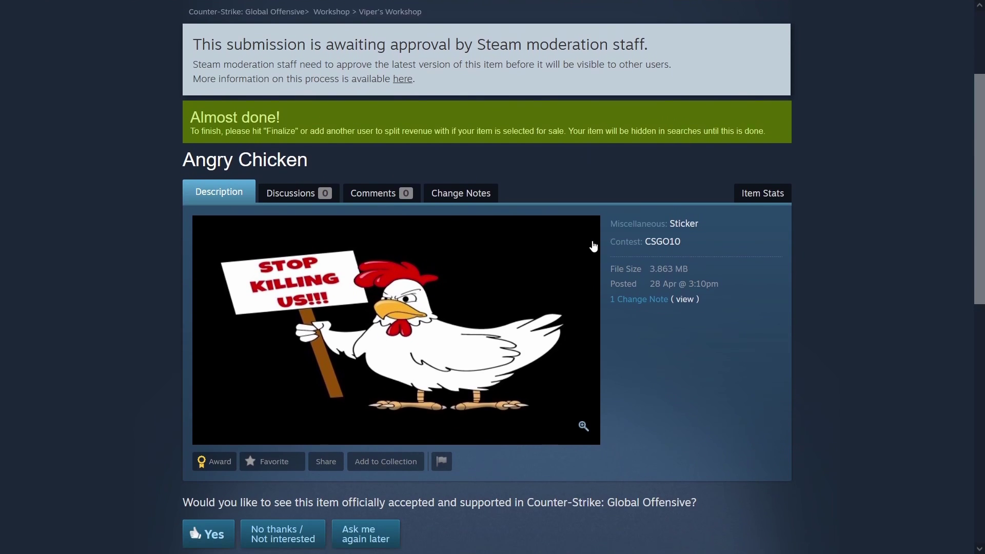
scroll(593, 245, "down", 1)
scroll(593, 245, "down", 5)
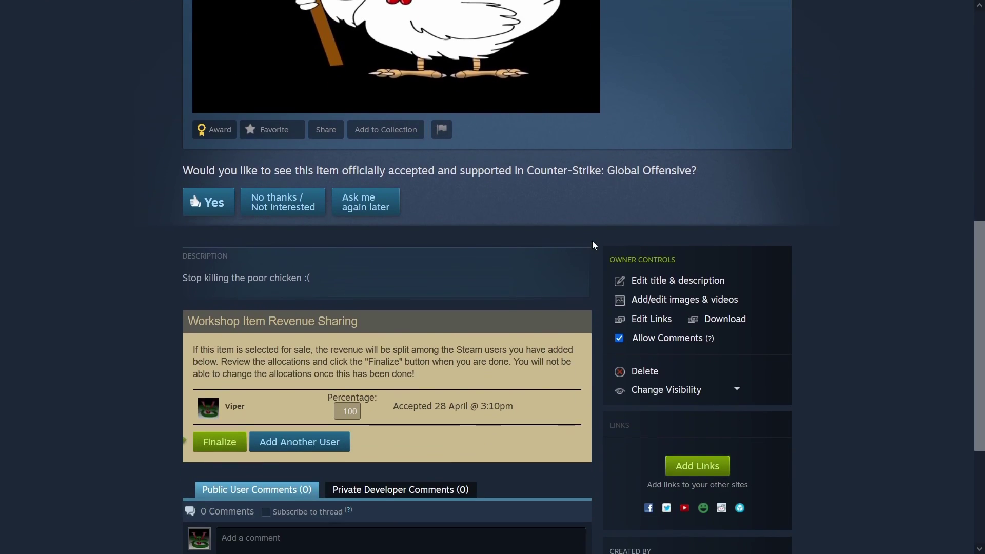
left_click(663, 305)
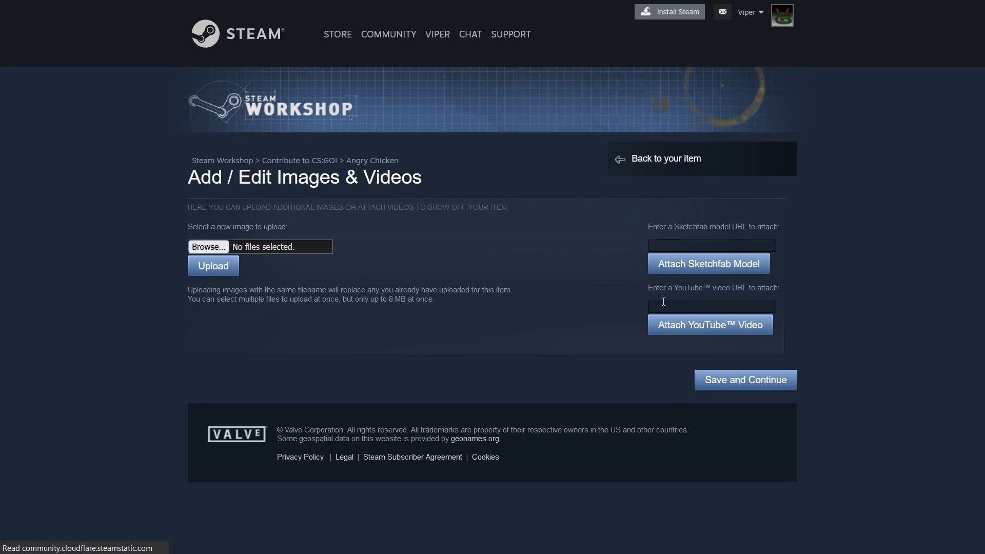
left_click(208, 247)
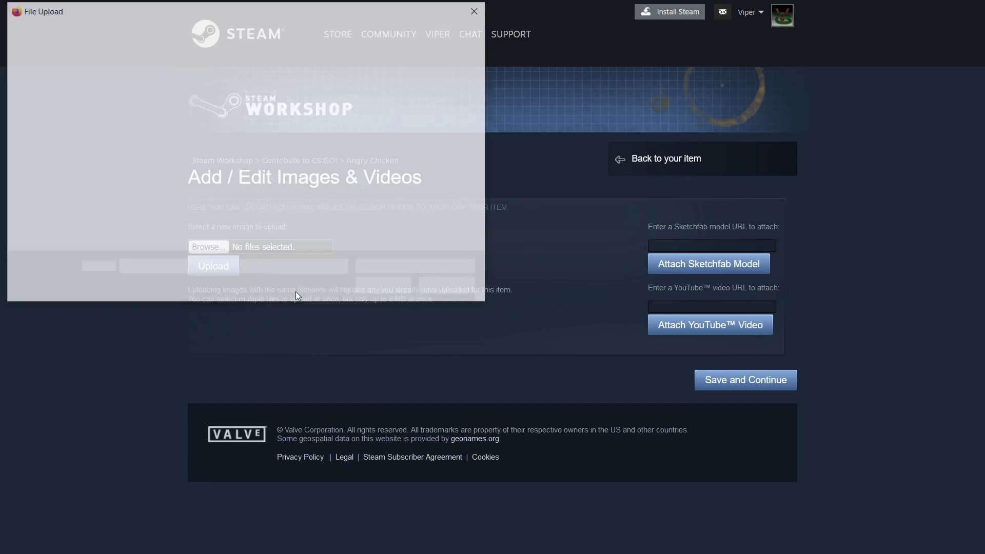
left_click(431, 111)
left_click(384, 285)
left_click(212, 265)
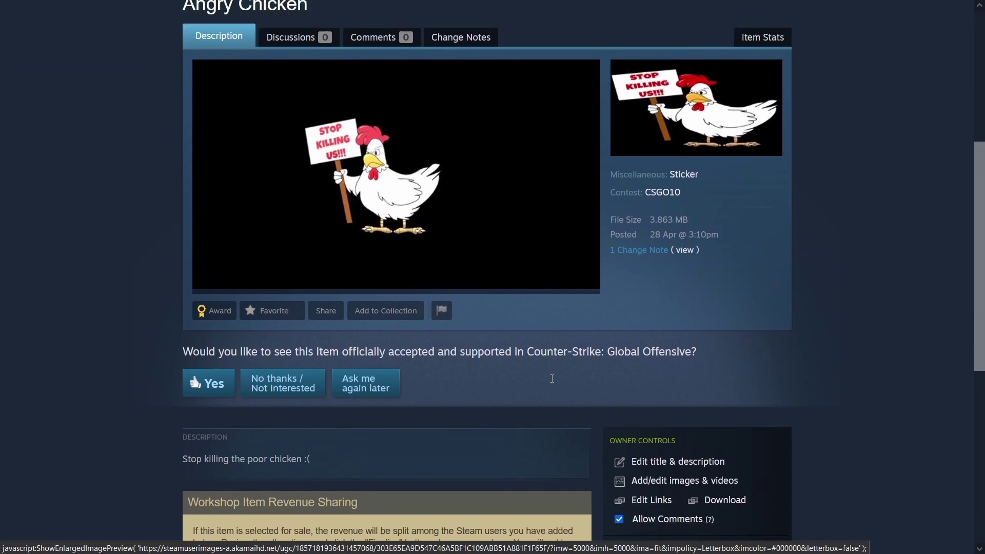
Finalize the Angry Chicken item's revenue sharing with the sole creator and verify the final allocations.
scroll(551, 378, "down", 6)
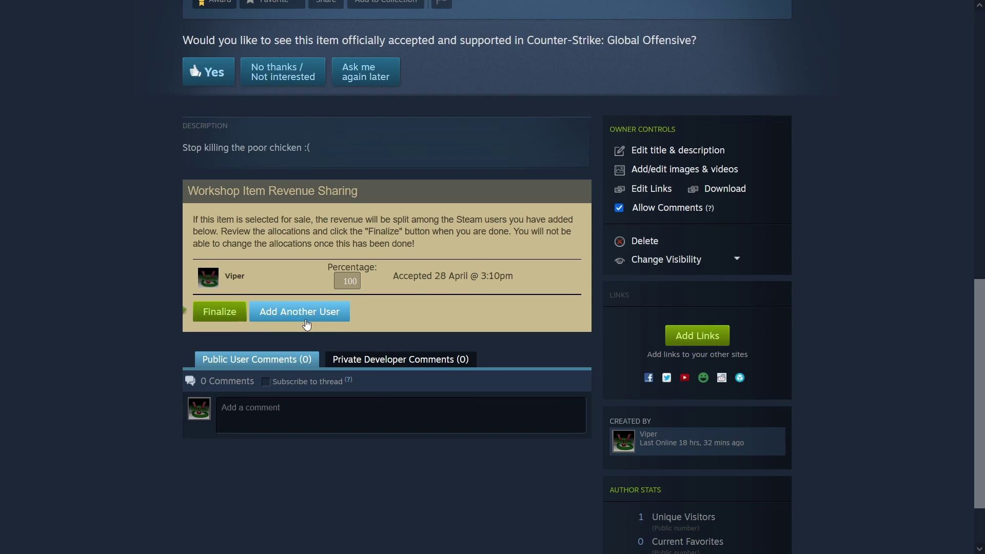
left_click(220, 316)
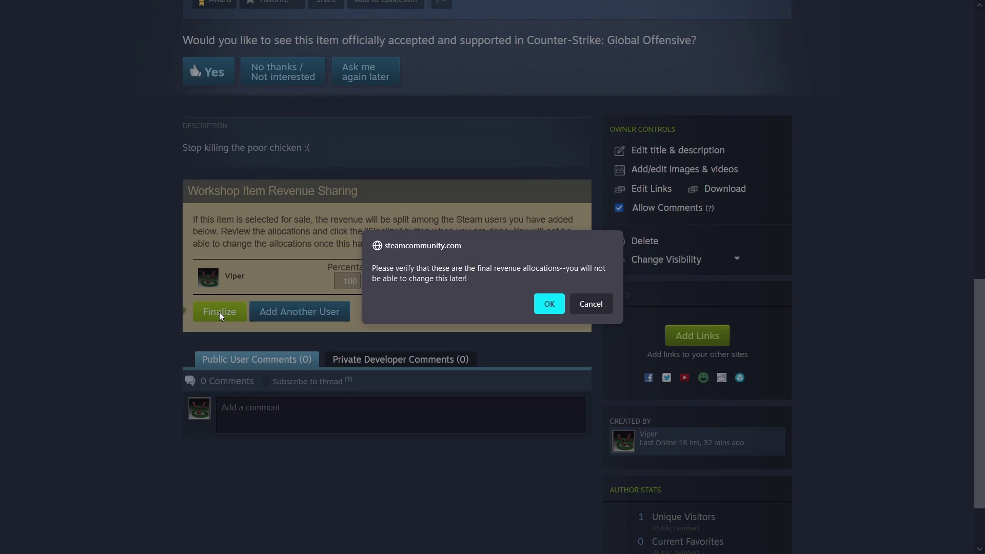
left_click(543, 302)
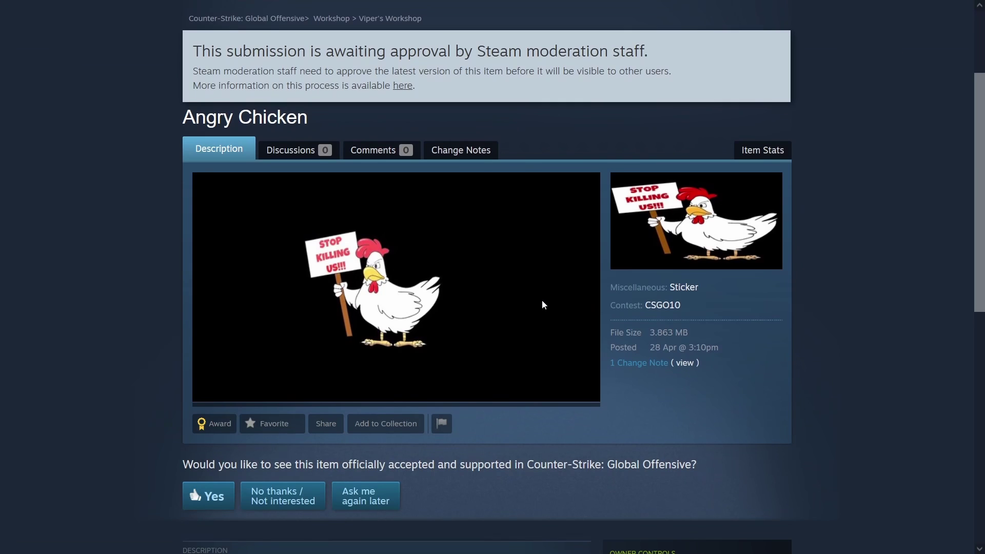